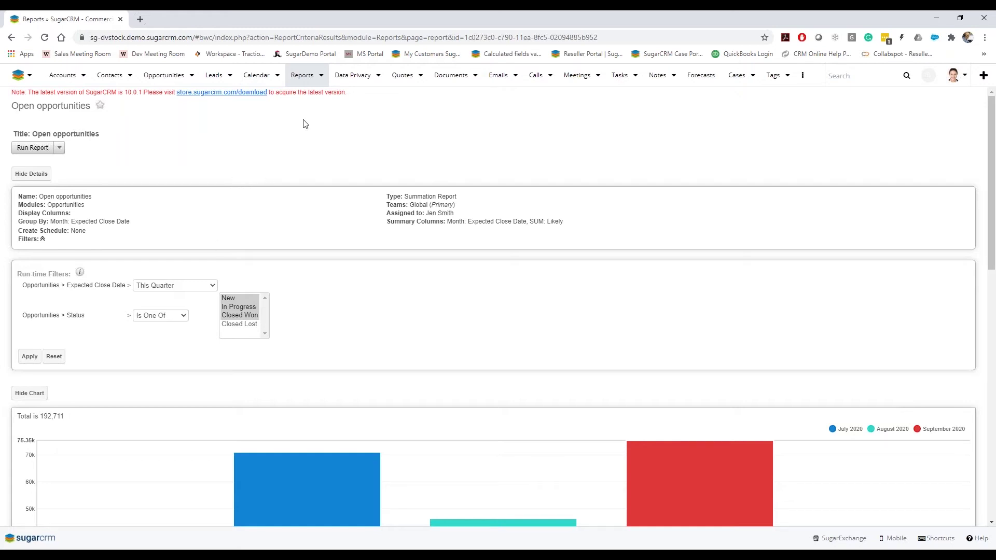
Open the 'Contacts with Birthdays in the next 30 days' report from the Reports list and scroll its results.
{"action": "left_click", "coordinate": [304, 75]}
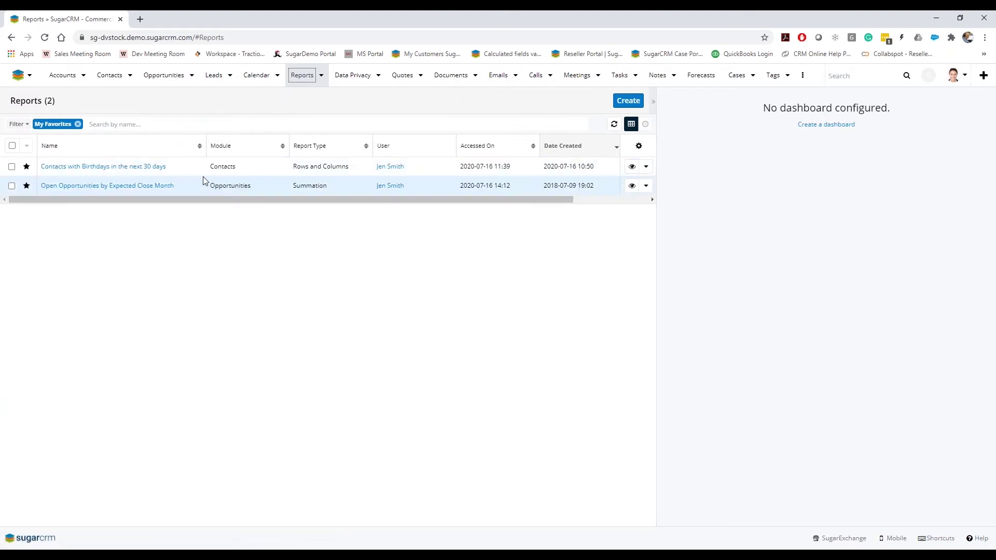
{"action": "left_click", "coordinate": [113, 170]}
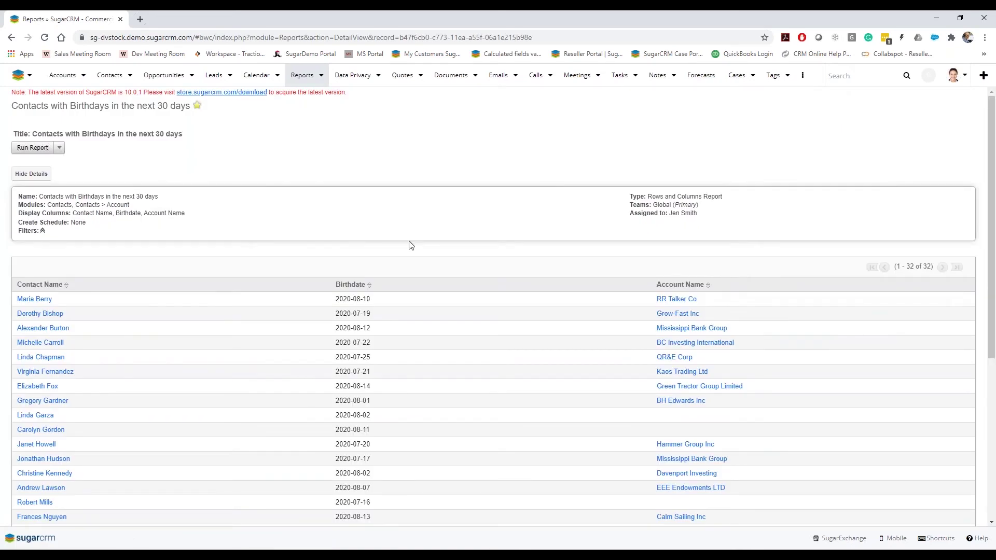
{"action": "scroll", "coordinate": [128, 311], "scroll_direction": "down", "scroll_amount": 4}
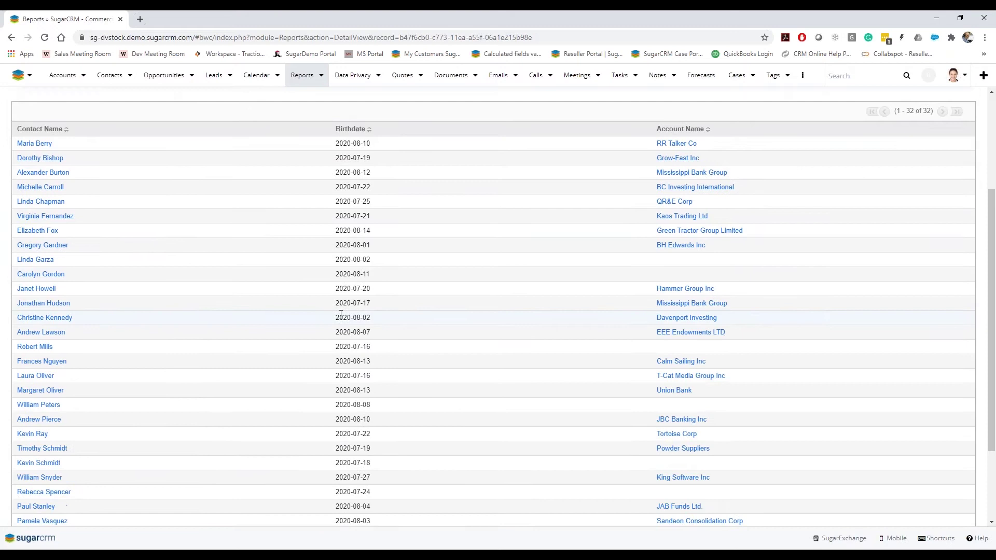
{"action": "scroll", "coordinate": [346, 313], "scroll_direction": "up", "scroll_amount": 1}
{"action": "scroll", "coordinate": [318, 329], "scroll_direction": "up", "scroll_amount": 2}
{"action": "scroll", "coordinate": [267, 305], "scroll_direction": "up", "scroll_amount": 1}
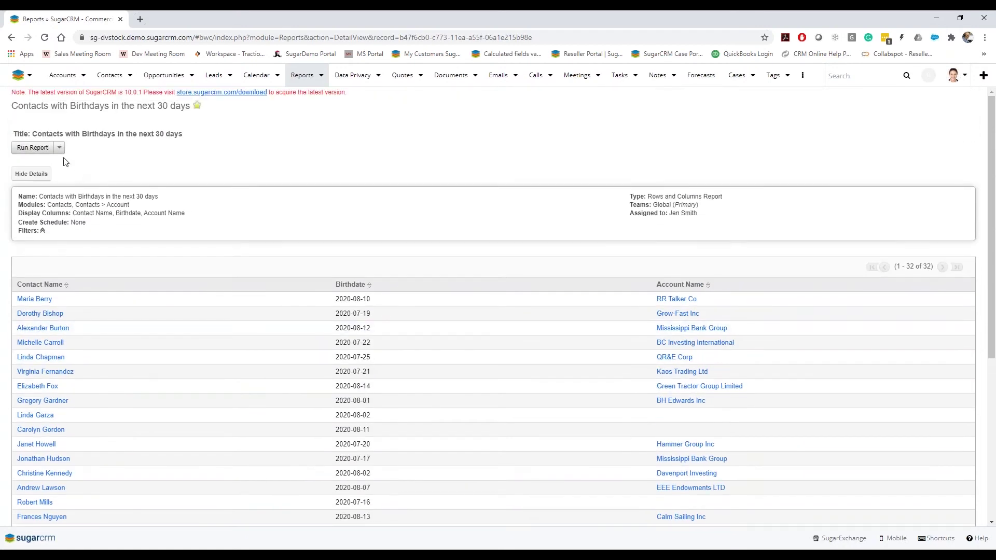
Edit the birthday report and uncheck the Contacts > Account related module in Report Details.
{"action": "left_click", "coordinate": [59, 148]}
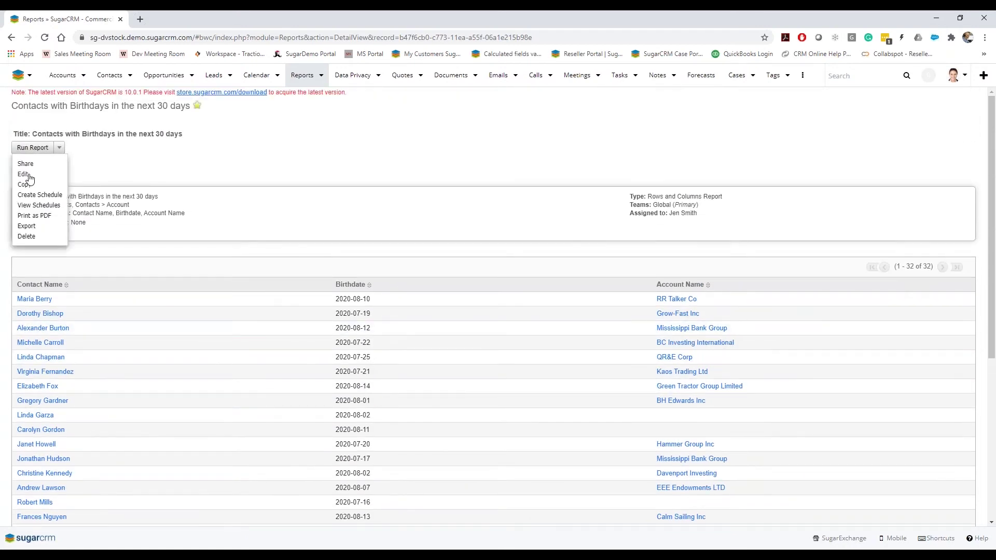
{"action": "left_click", "coordinate": [26, 174]}
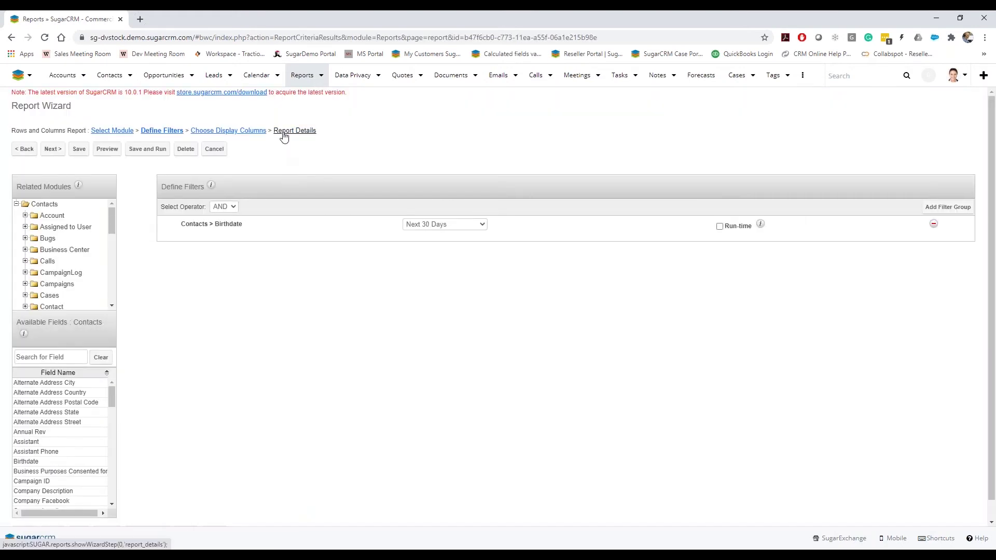
{"action": "left_click", "coordinate": [284, 131]}
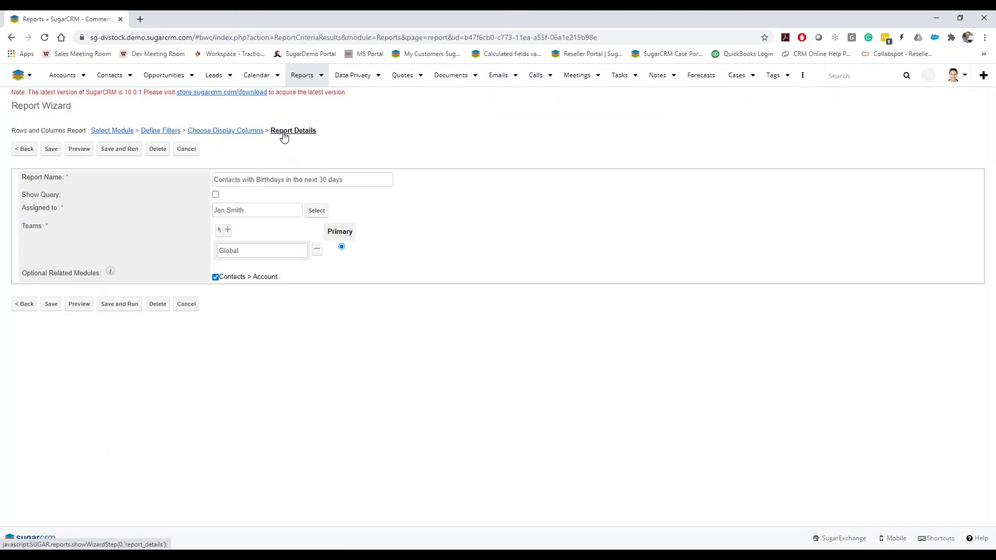
{"action": "left_click", "coordinate": [215, 278]}
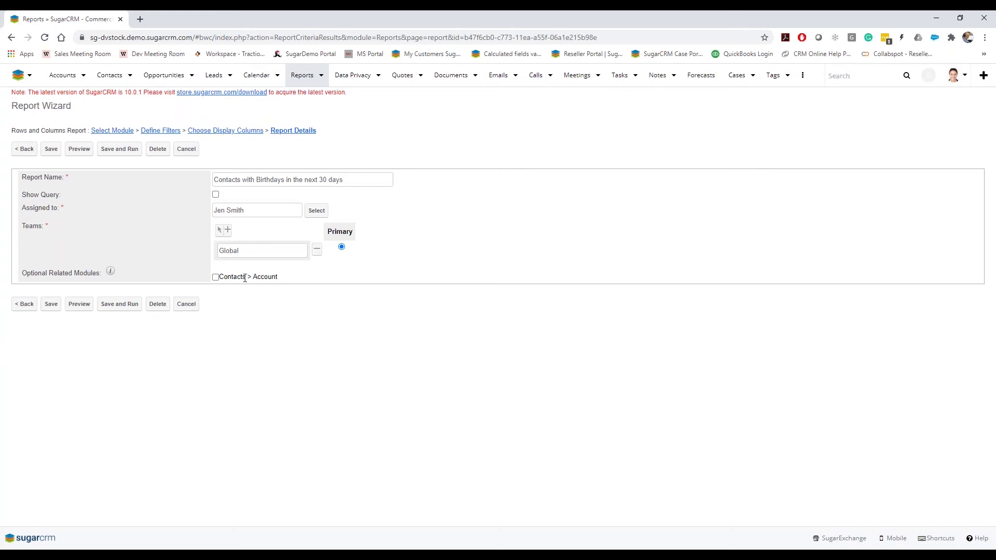
{"action": "left_click", "coordinate": [225, 131]}
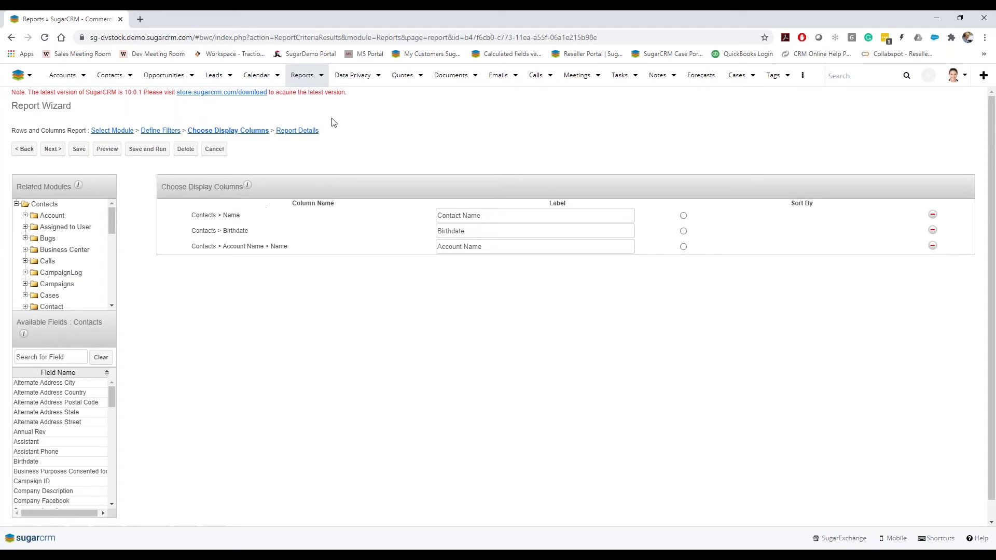
{"action": "left_click", "coordinate": [291, 132]}
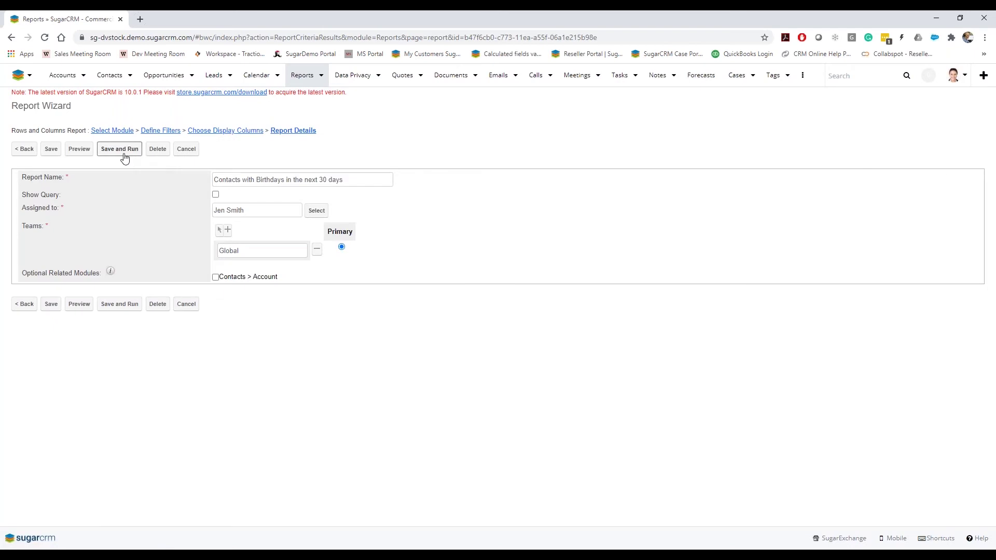
Save and run the edited birthday report, then scroll through its 25 contact rows.
{"action": "left_click", "coordinate": [123, 152]}
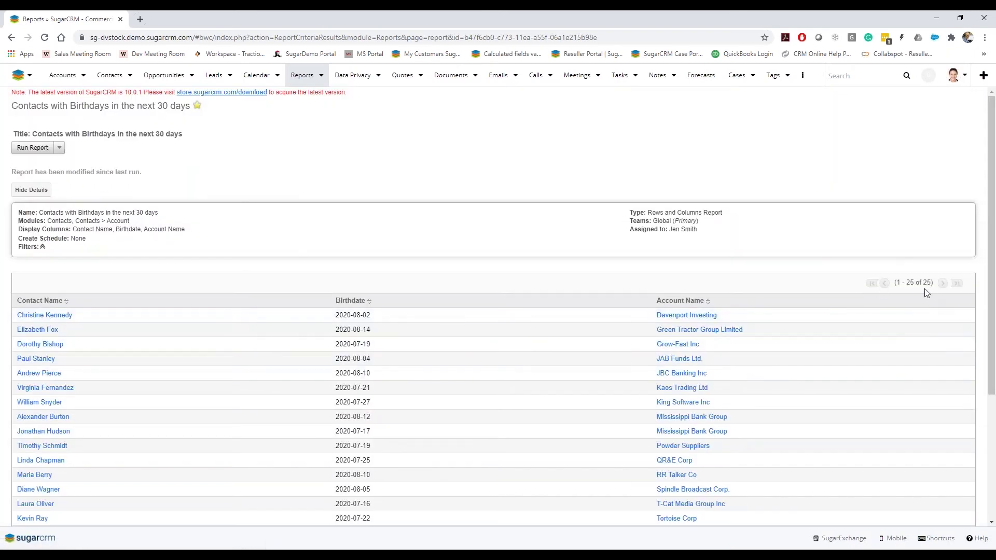
{"action": "scroll", "coordinate": [594, 354], "scroll_direction": "down", "scroll_amount": 1}
{"action": "scroll", "coordinate": [593, 355], "scroll_direction": "down", "scroll_amount": 5}
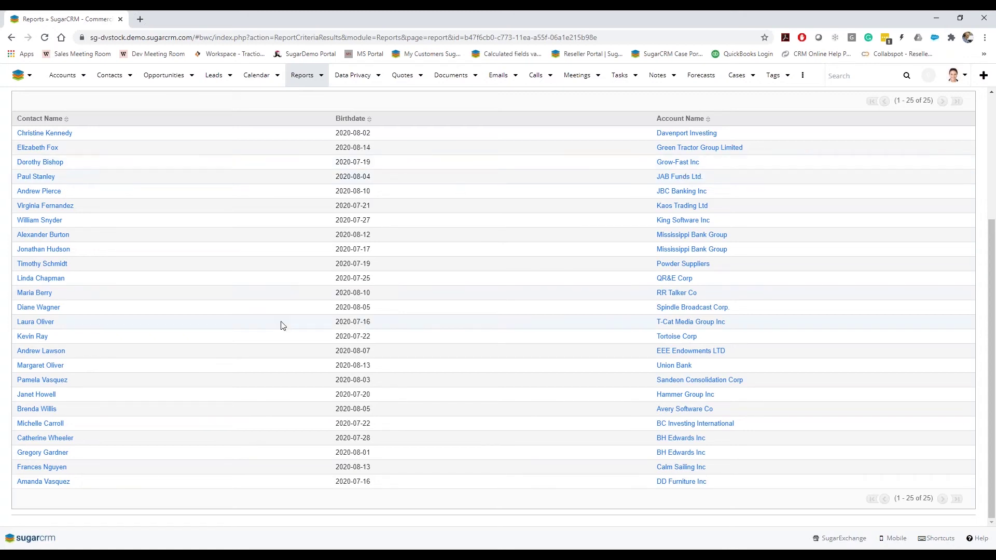
{"action": "scroll", "coordinate": [282, 325], "scroll_direction": "up", "scroll_amount": 1}
{"action": "scroll", "coordinate": [283, 325], "scroll_direction": "up", "scroll_amount": 3}
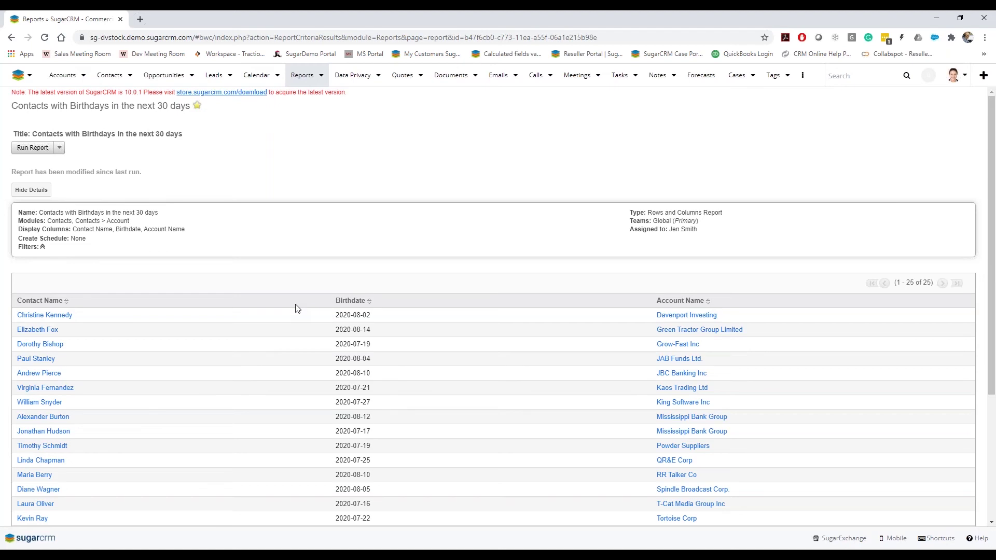
Create a new Rows and Columns Report from the Reports list.
{"action": "left_click", "coordinate": [304, 82]}
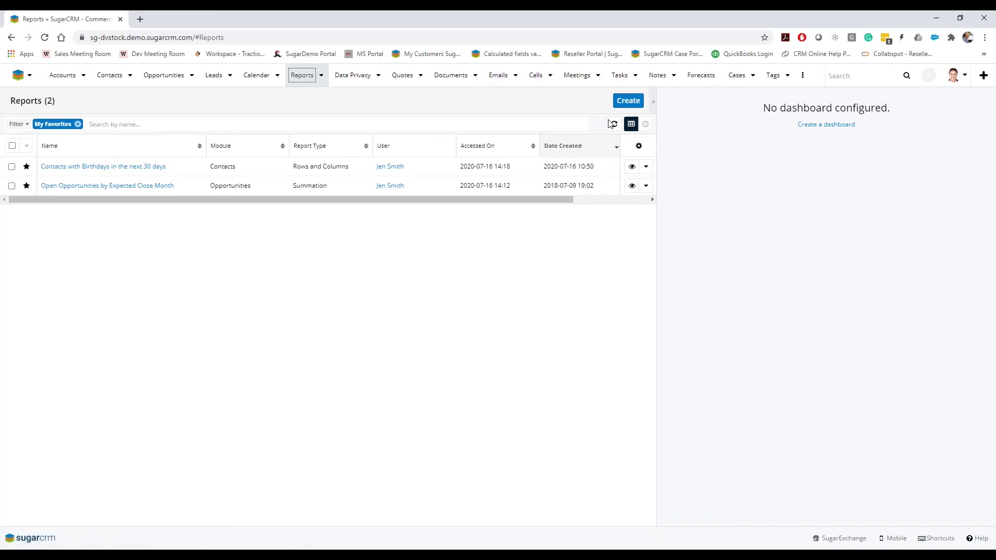
{"action": "left_click", "coordinate": [627, 104]}
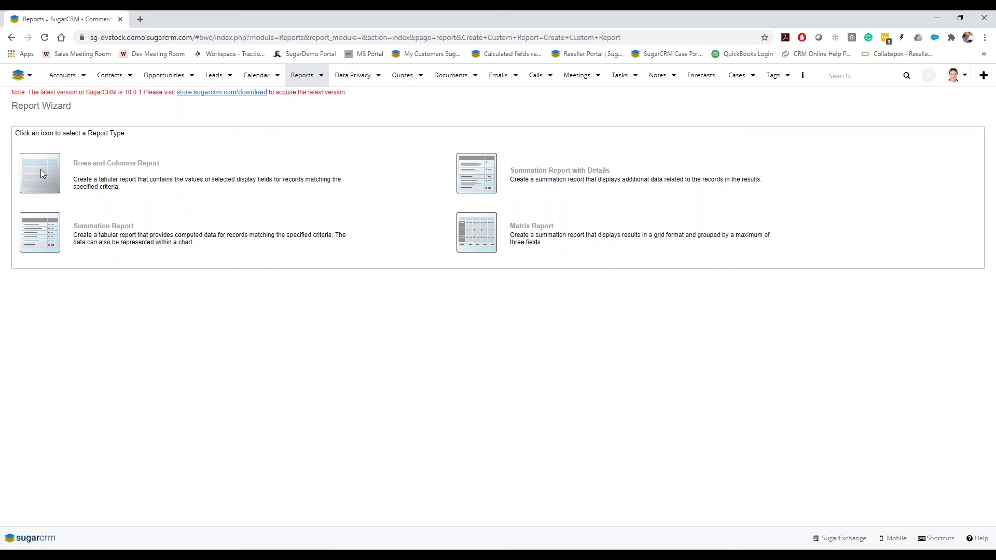
{"action": "left_click", "coordinate": [42, 173]}
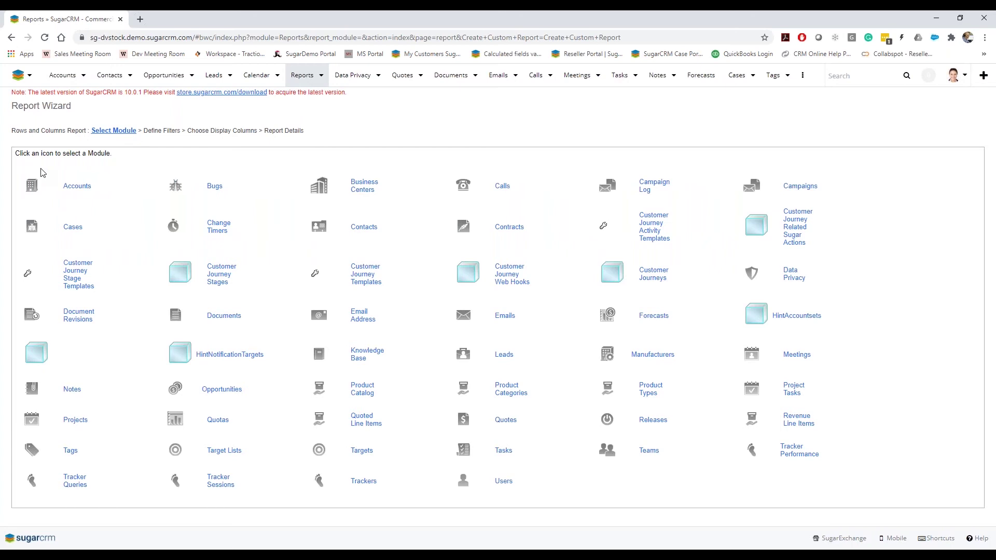
Choose Accounts as the new report's primary module.
{"action": "left_click", "coordinate": [72, 190]}
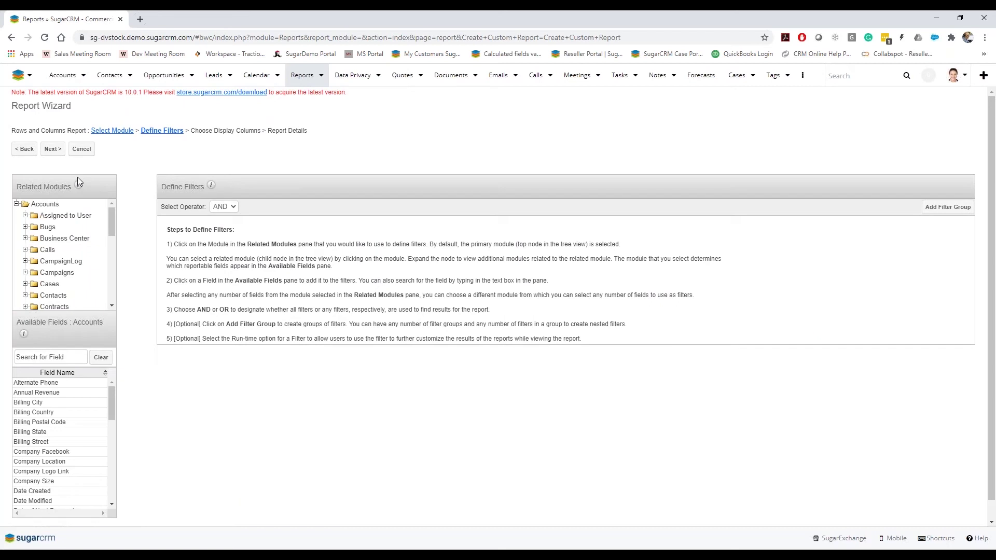
{"action": "scroll", "coordinate": [62, 254], "scroll_direction": "down", "scroll_amount": 2}
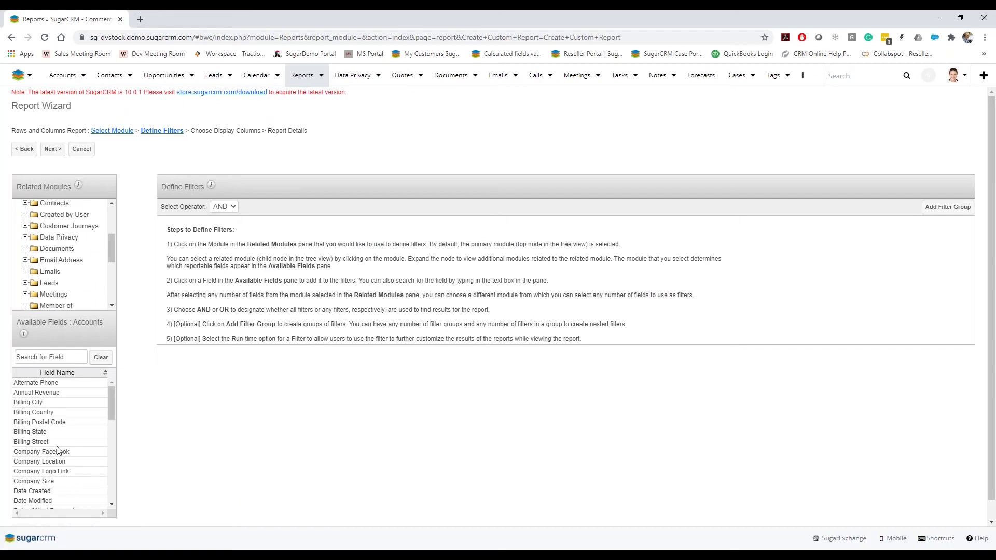
{"action": "scroll", "coordinate": [57, 285], "scroll_direction": "up", "scroll_amount": 2}
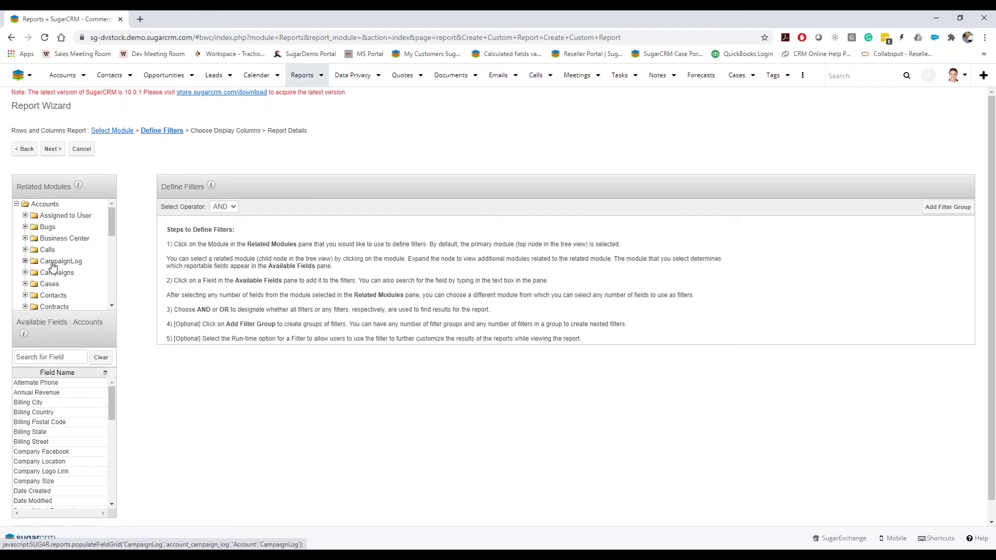
{"action": "scroll", "coordinate": [60, 267], "scroll_direction": "down", "scroll_amount": 1}
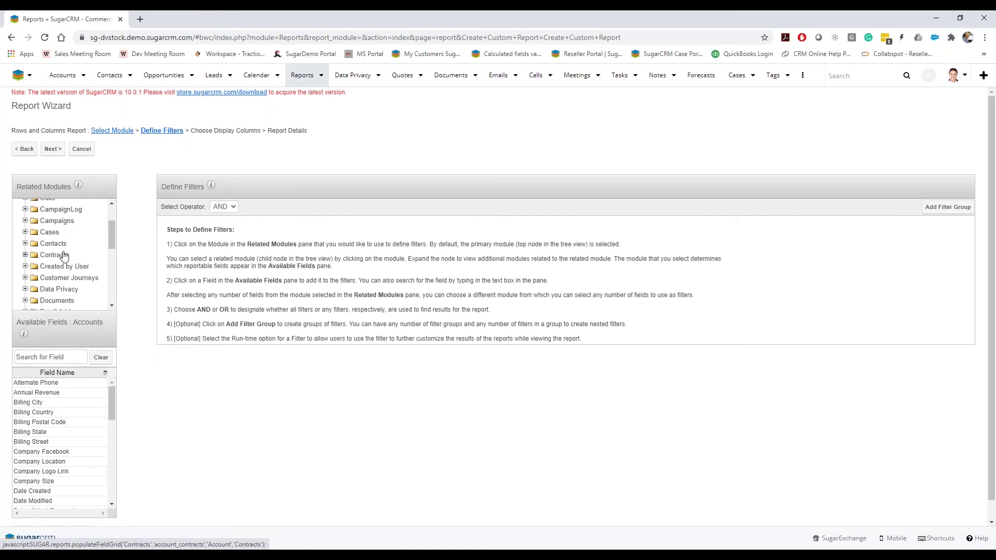
Expand Contacts among the related modules on Define Filters, adding no filters.
{"action": "left_click", "coordinate": [24, 244]}
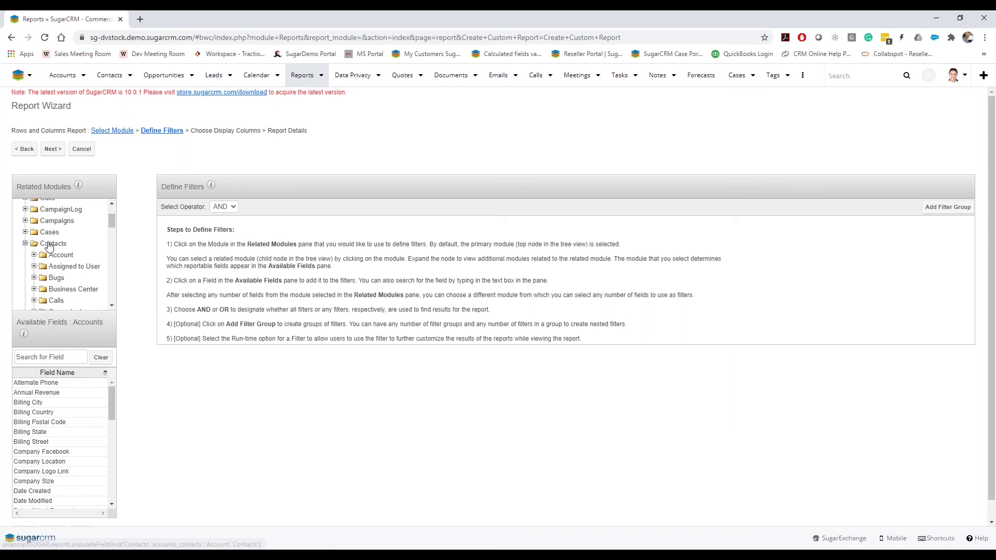
{"action": "scroll", "coordinate": [46, 245], "scroll_direction": "up", "scroll_amount": 1}
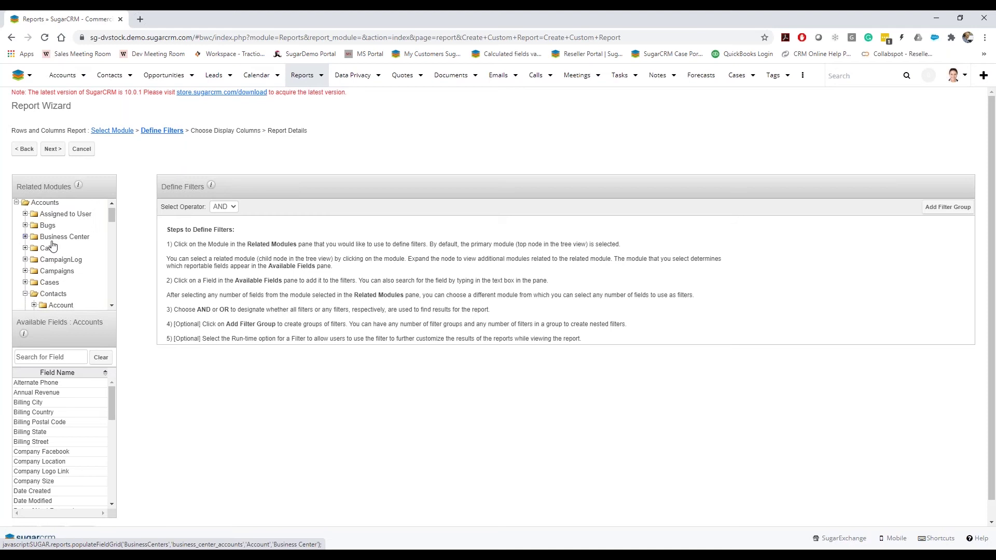
{"action": "scroll", "coordinate": [55, 244], "scroll_direction": "down", "scroll_amount": 1}
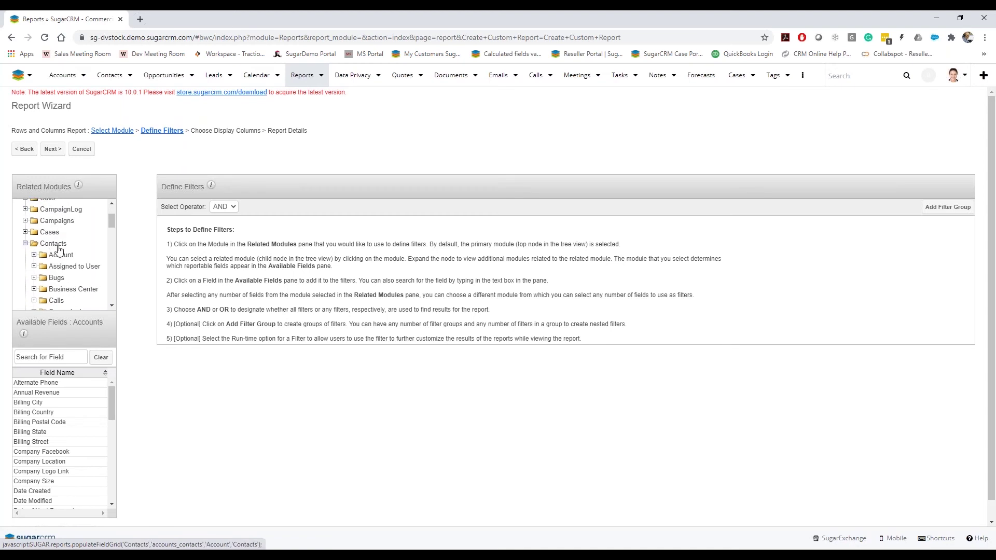
{"action": "scroll", "coordinate": [60, 263], "scroll_direction": "down", "scroll_amount": 1}
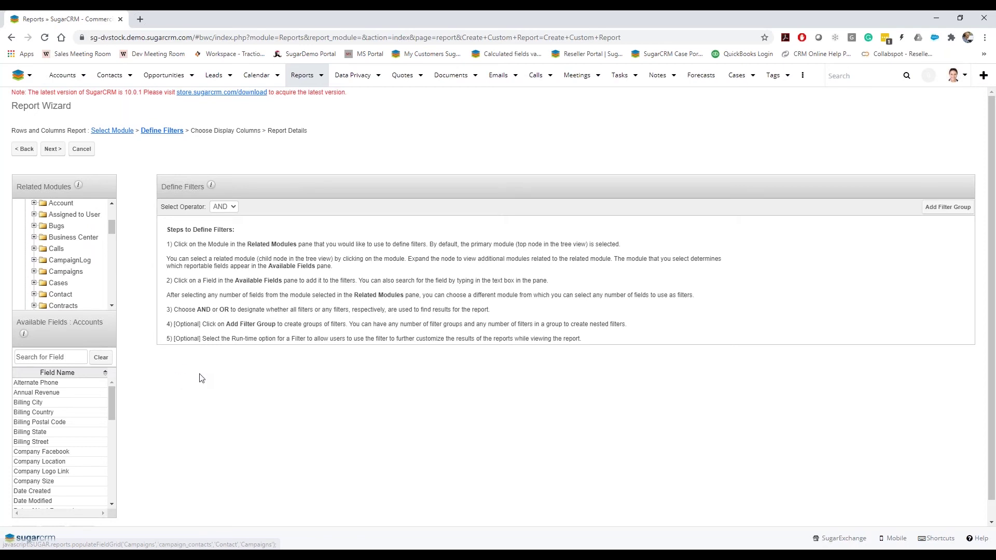
{"action": "scroll", "coordinate": [197, 379], "scroll_direction": "down", "scroll_amount": 1}
{"action": "scroll", "coordinate": [52, 199], "scroll_direction": "up", "scroll_amount": 2}
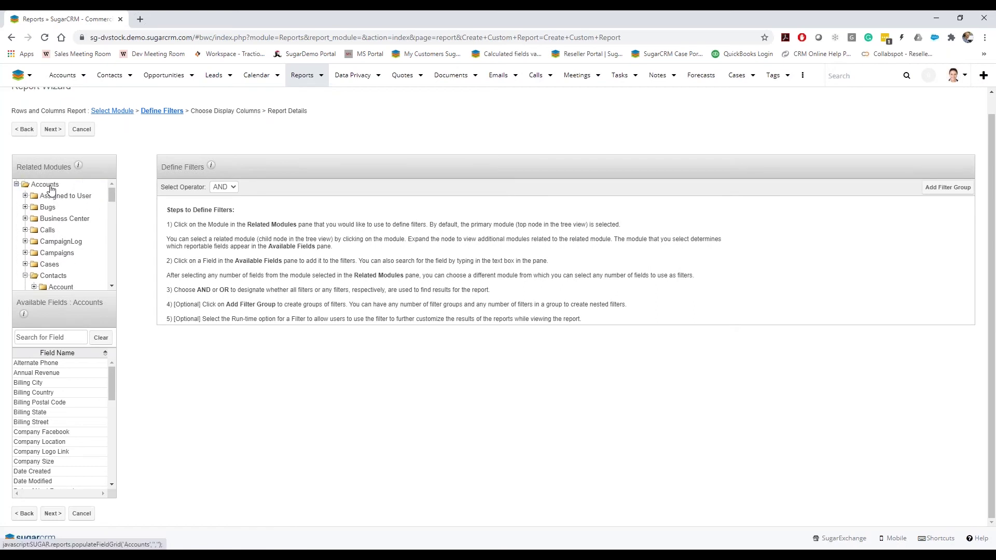
{"action": "scroll", "coordinate": [47, 235], "scroll_direction": "down", "scroll_amount": 1}
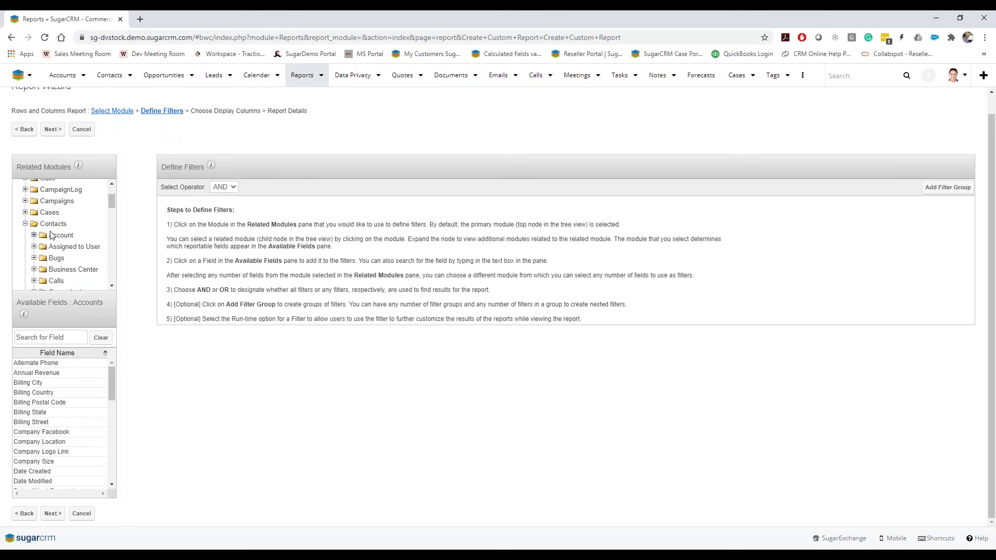
{"action": "scroll", "coordinate": [50, 235], "scroll_direction": "up", "scroll_amount": 3}
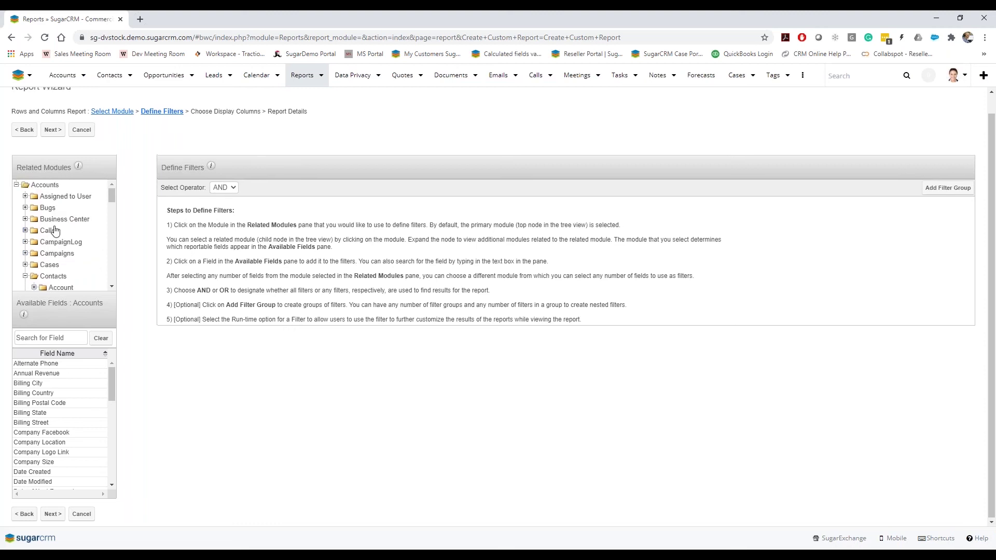
{"action": "scroll", "coordinate": [53, 210], "scroll_direction": "up", "scroll_amount": 1}
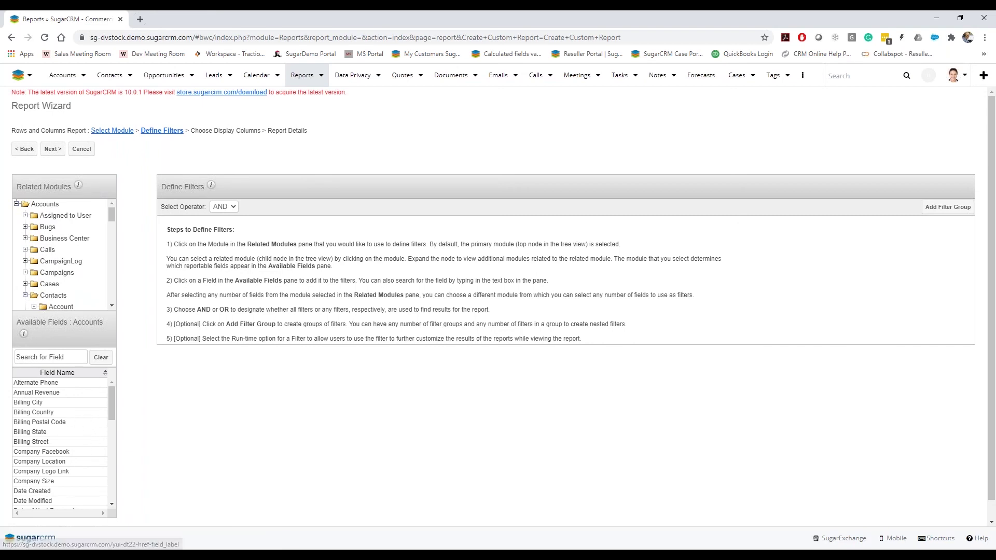
Add the Accounts Name field as a display column and relabel it 'Account Name'.
{"action": "left_click", "coordinate": [52, 150]}
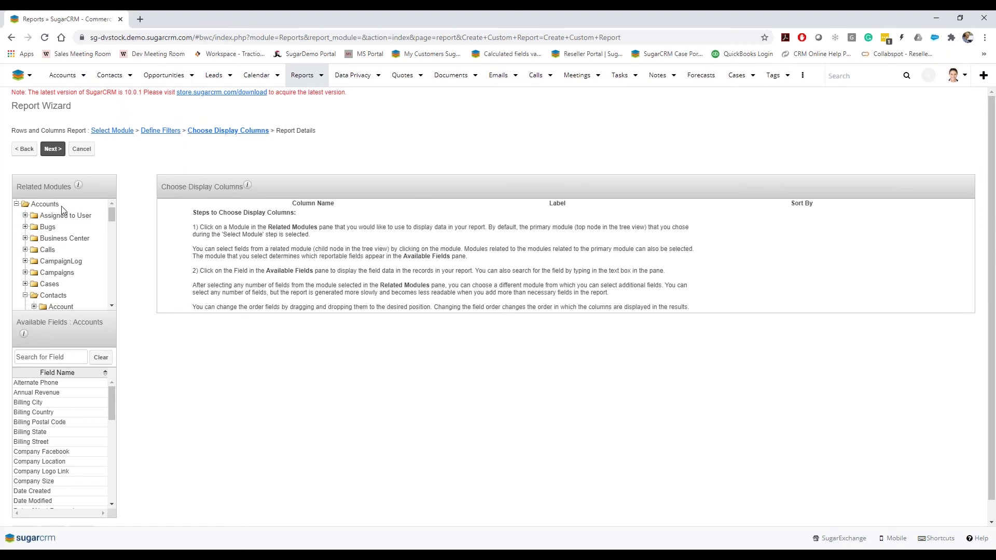
{"action": "left_click", "coordinate": [45, 204]}
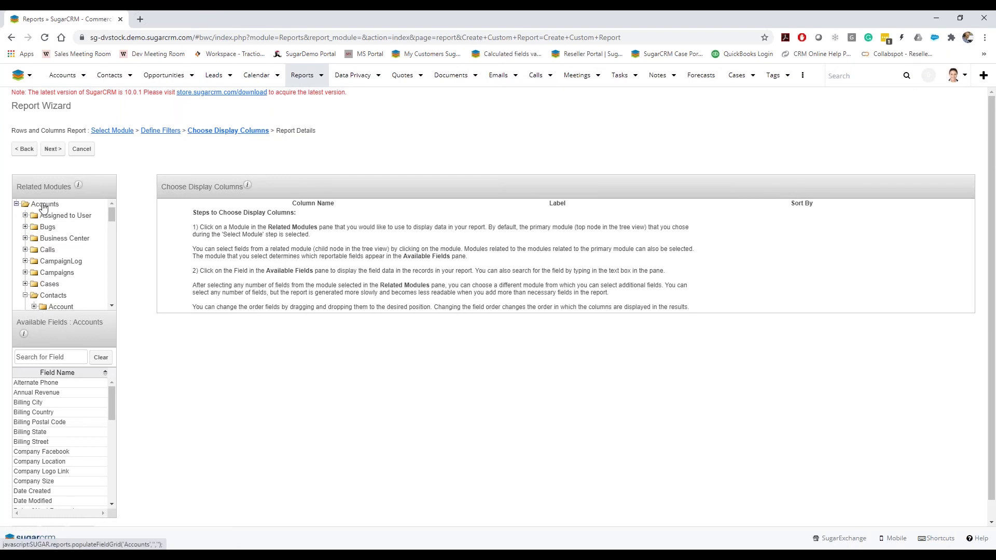
{"action": "left_click", "coordinate": [40, 357]}
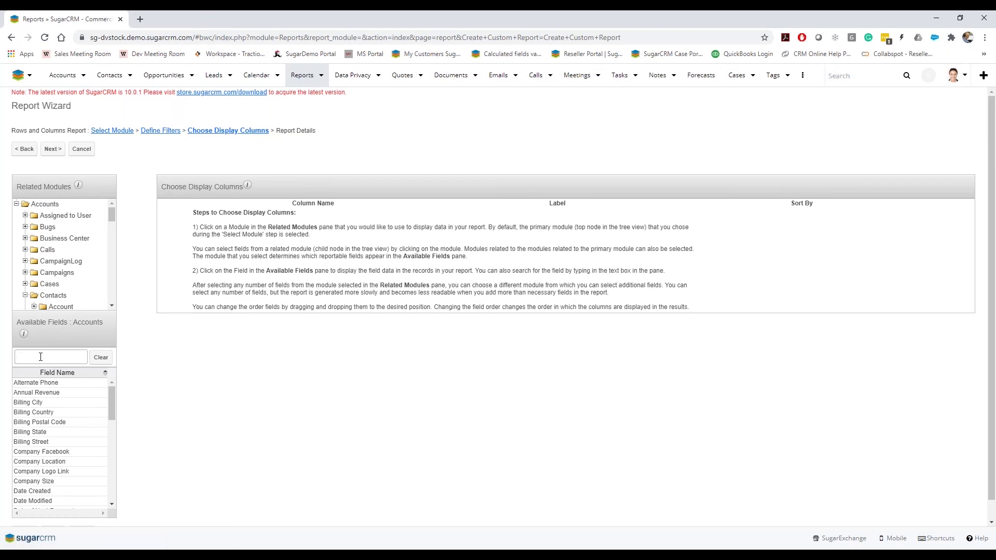
{"action": "type", "text": "name"}
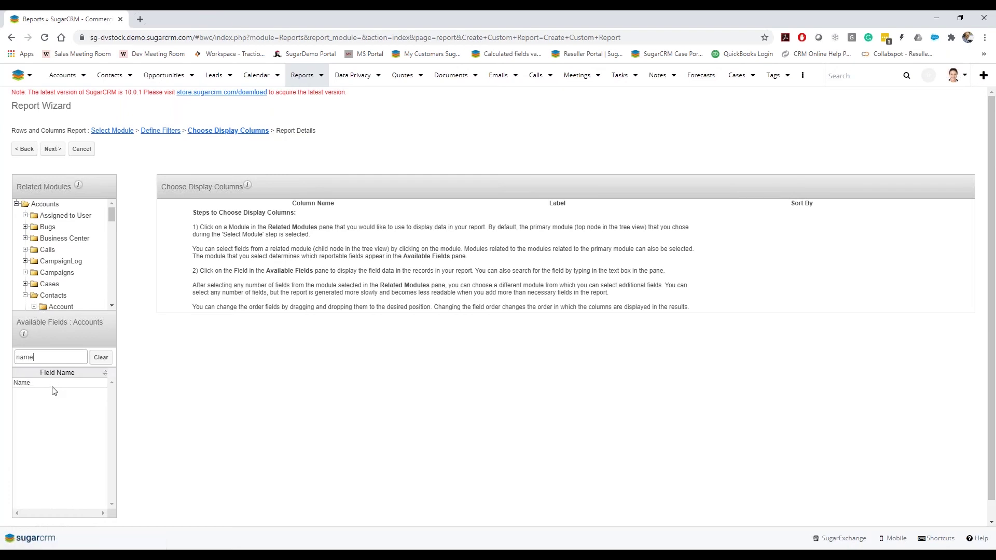
{"action": "left_click", "coordinate": [53, 386]}
{"action": "left_click", "coordinate": [462, 215]}
{"action": "key", "text": "Home"}
{"action": "type", "text": "Ac"}
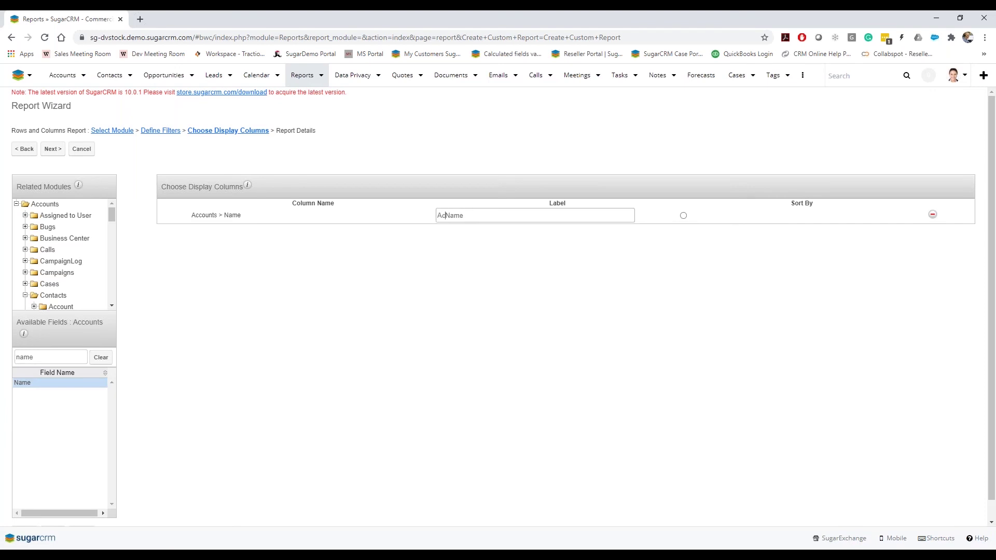
{"action": "type", "text": "count"}
List the Calls fields under the accounts' related Contacts in the Related Modules tree.
{"action": "scroll", "coordinate": [63, 254], "scroll_direction": "down", "scroll_amount": 1}
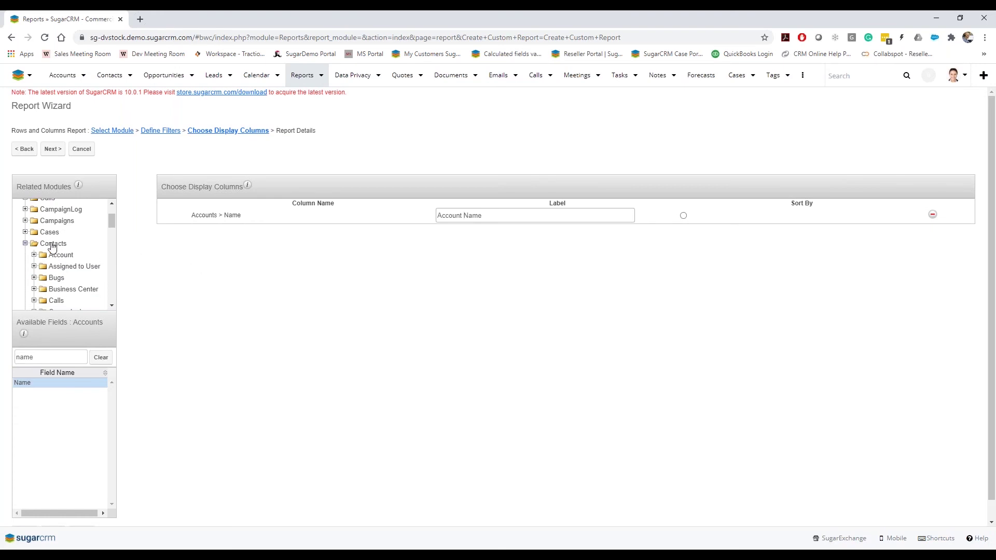
{"action": "left_click", "coordinate": [54, 245]}
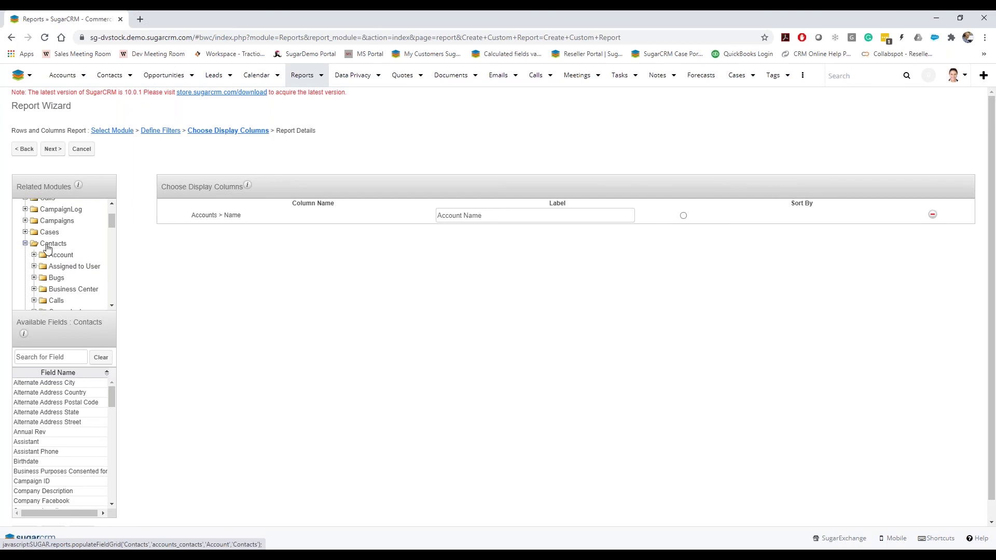
{"action": "left_click_drag", "start_coordinate": [41, 322], "coordinate": [102, 323]}
{"action": "left_click", "coordinate": [103, 323]}
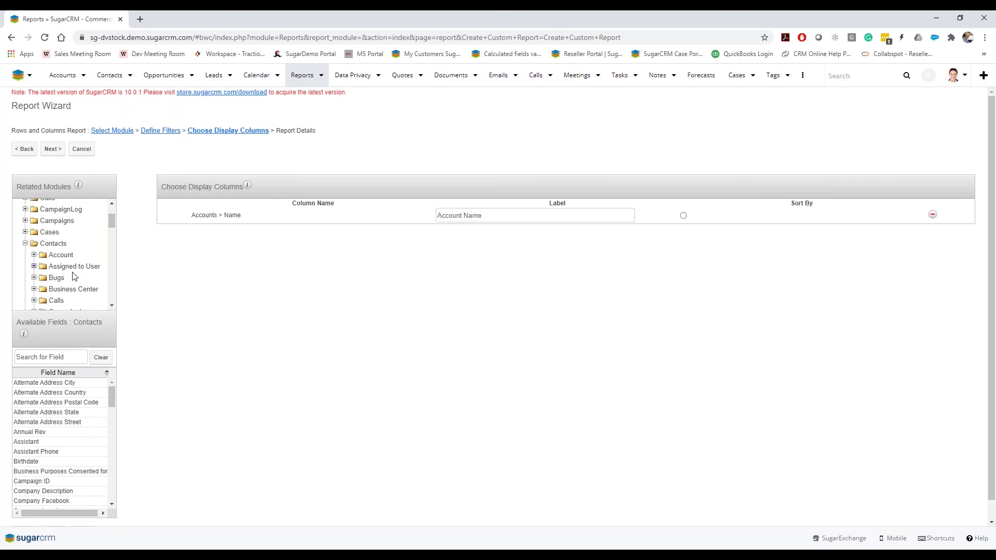
{"action": "scroll", "coordinate": [72, 277], "scroll_direction": "down", "scroll_amount": 1}
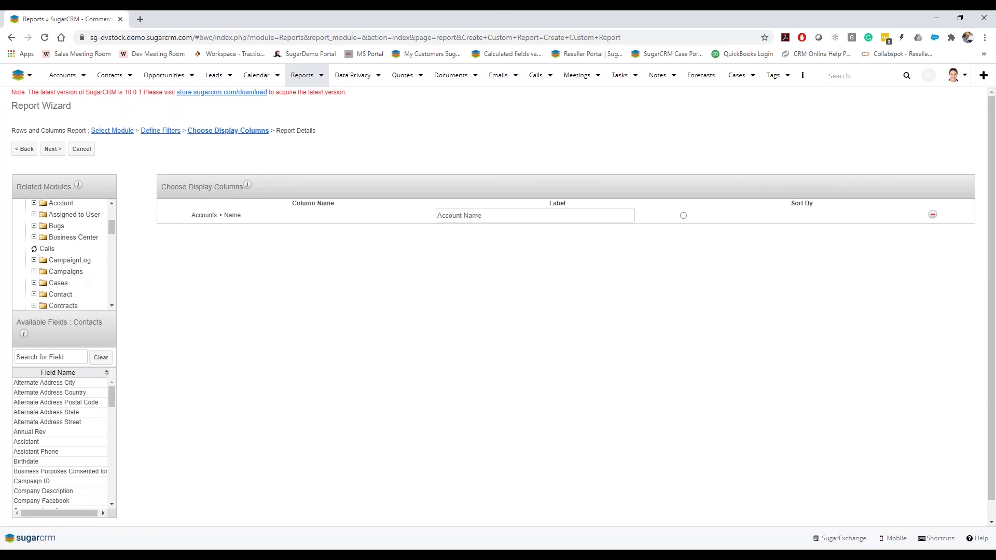
{"action": "left_click", "coordinate": [35, 249]}
{"action": "left_click", "coordinate": [54, 250]}
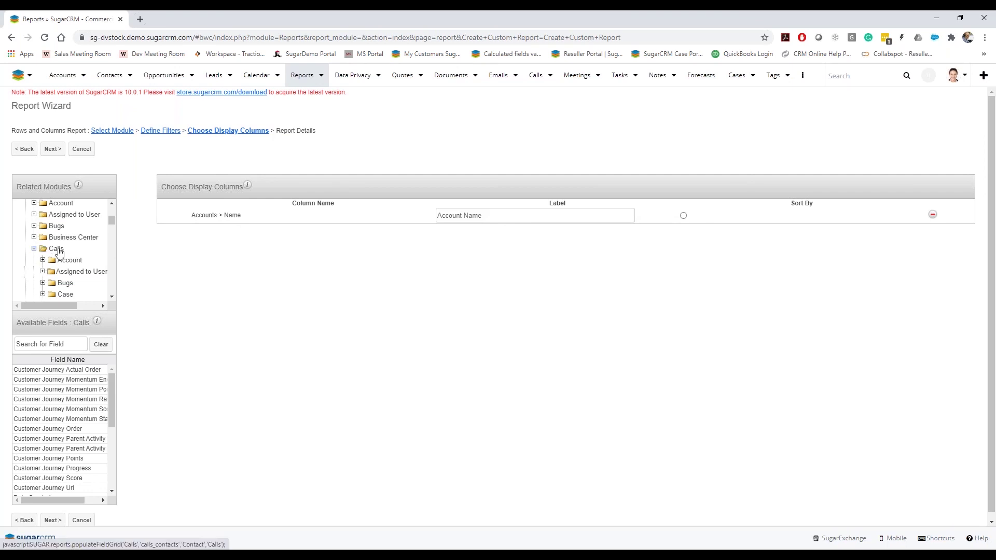
Search the Calls fields for 'subject' and add Subject as the second display column.
{"action": "left_click", "coordinate": [61, 348]}
{"action": "type", "text": "name"}
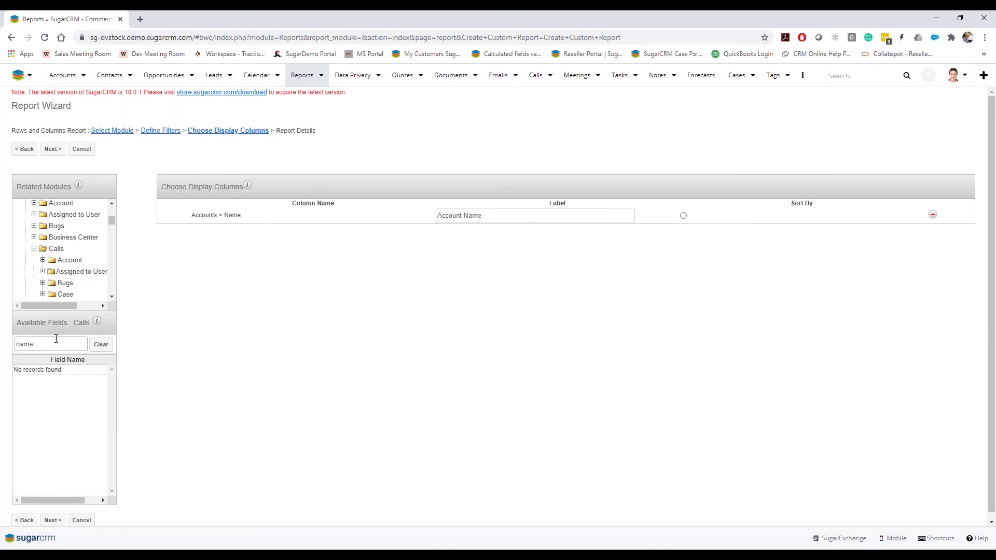
{"action": "key", "text": "BackSpace"}
{"action": "key", "text": "BackSpace"}
{"action": "key", "text": "BackSpace"}
{"action": "key", "text": "BackSpace"}
{"action": "type", "text": "subject"}
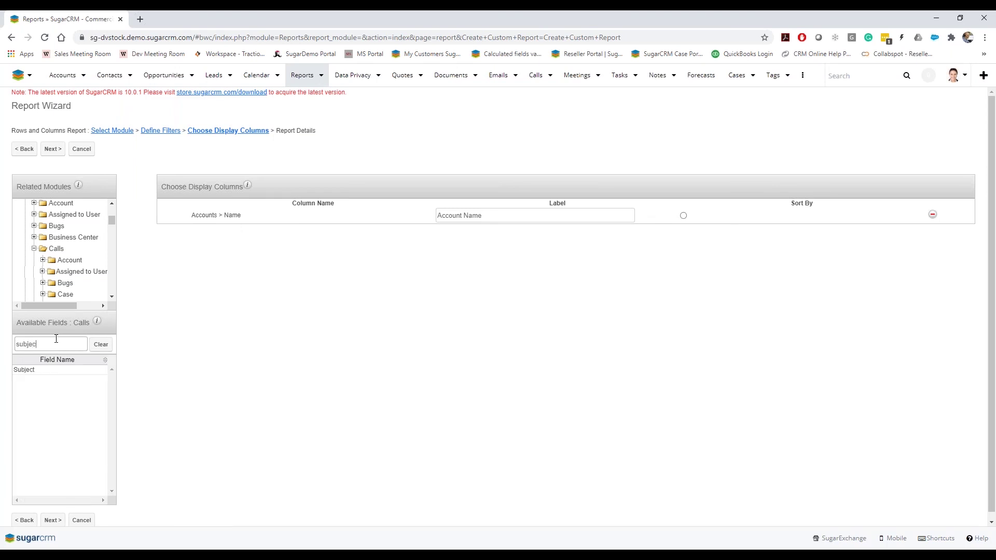
{"action": "left_click", "coordinate": [33, 370]}
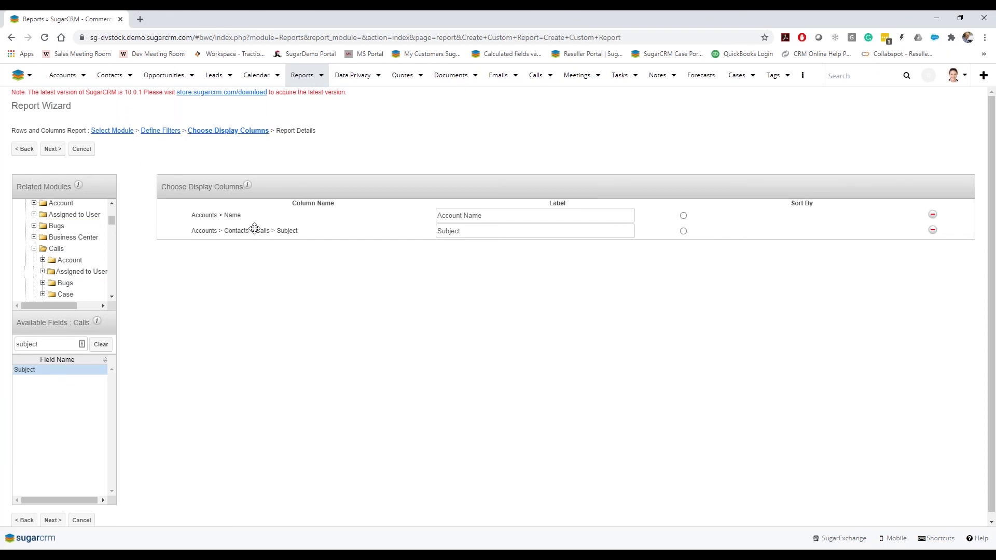
Advance the new Accounts report to its Report Details step.
{"action": "left_click", "coordinate": [58, 151]}
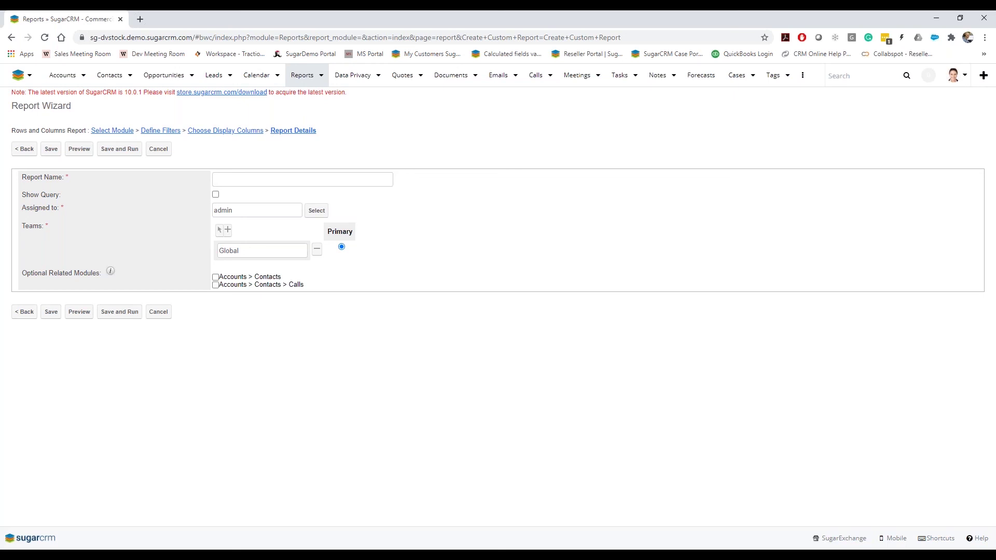
Preview the Account Name and Subject results and bring up link options on the first call subject.
{"action": "left_click", "coordinate": [81, 317]}
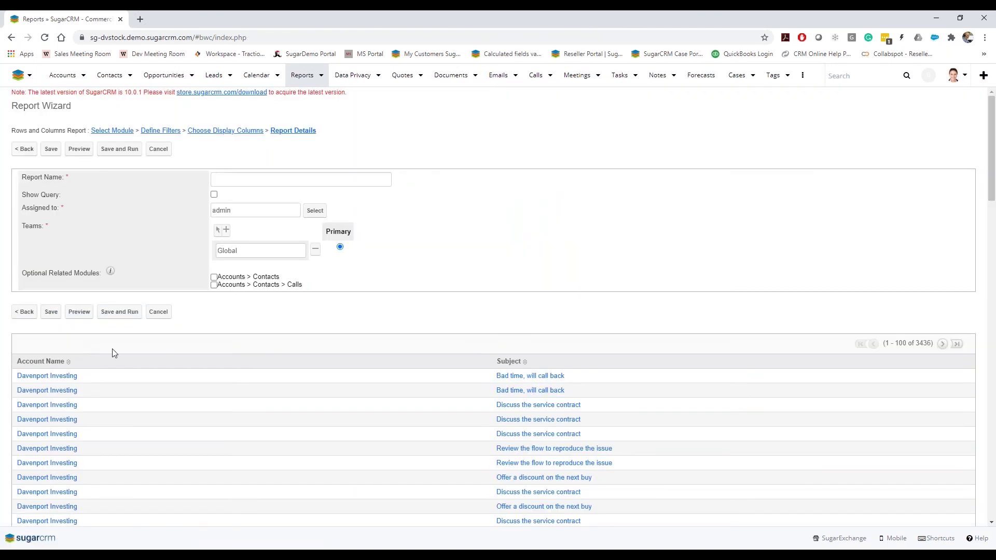
{"action": "scroll", "coordinate": [114, 351], "scroll_direction": "down", "scroll_amount": 3}
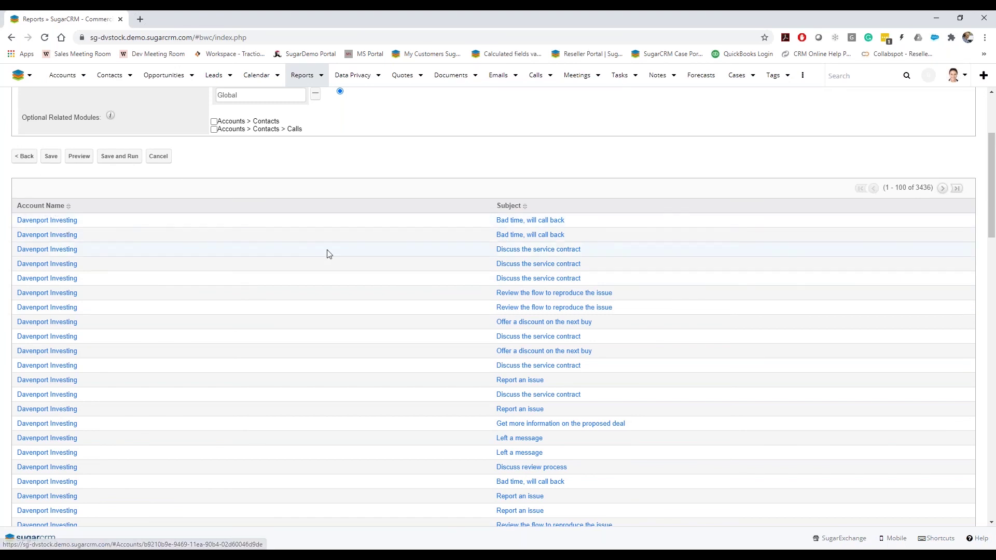
{"action": "right_click", "coordinate": [512, 224]}
Open the 'Bad time, will call back' call record in a new tab and preview its guest contact.
{"action": "left_click", "coordinate": [558, 230]}
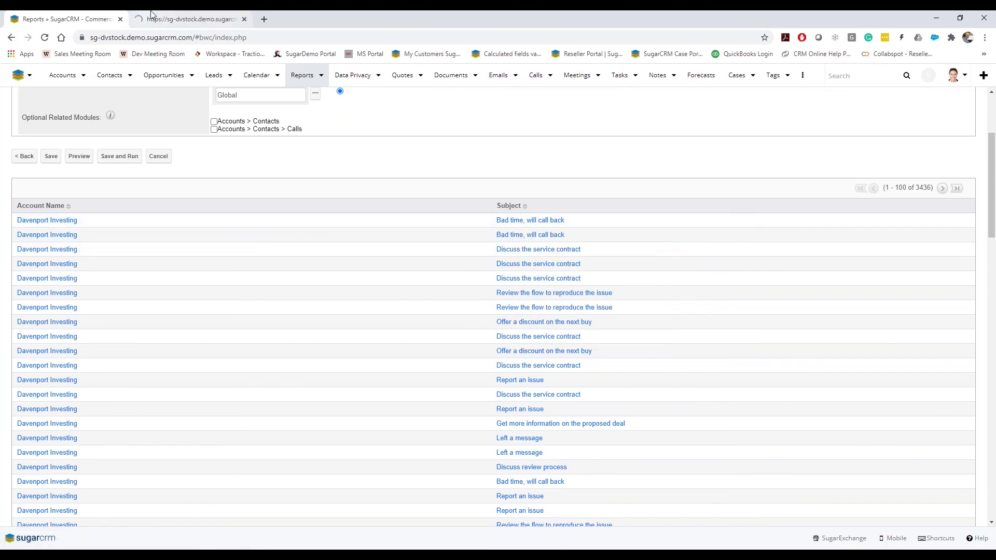
{"action": "left_click", "coordinate": [161, 19]}
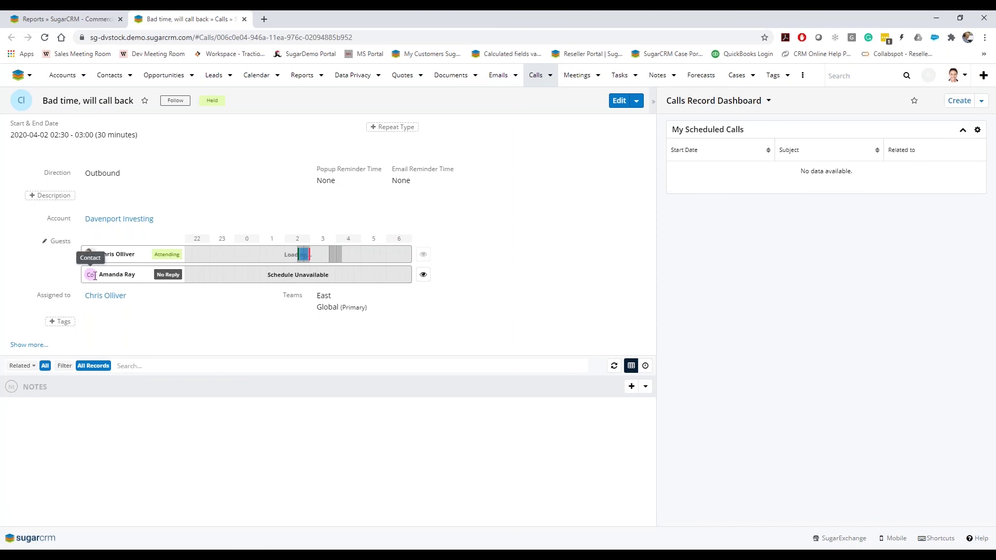
{"action": "left_click", "coordinate": [424, 276]}
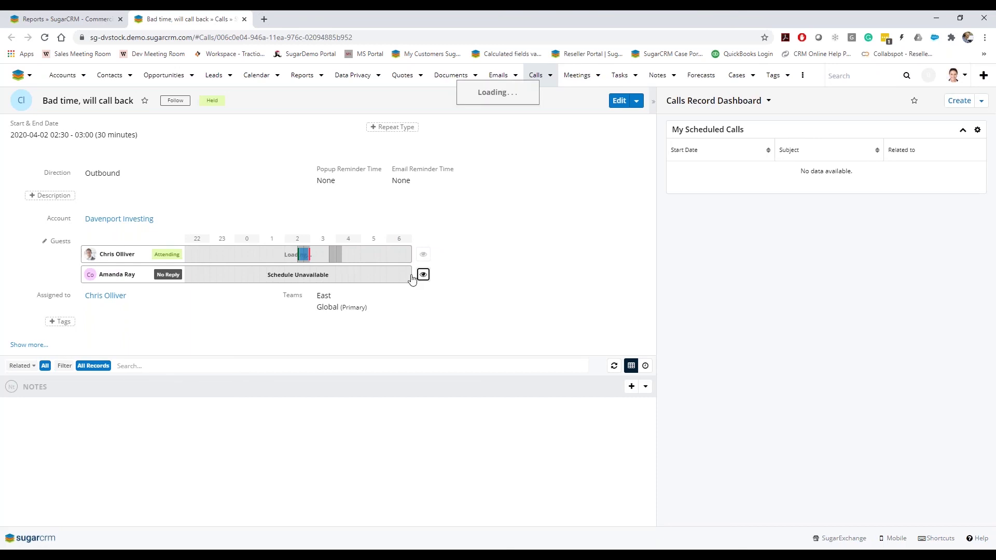